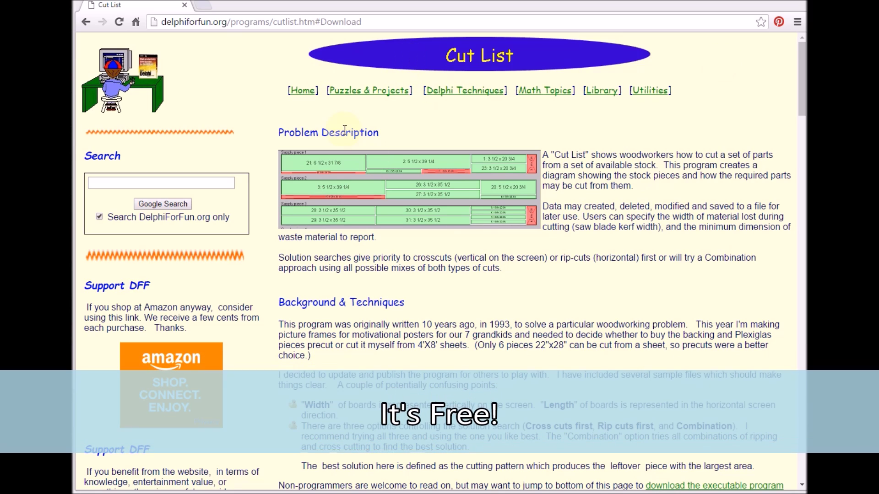
- Download the CutList executable zip from the DelphiForFun page's Running/Exploring the Program section
{"action": "left_click_drag", "start_coordinate": [801, 68], "coordinate": [802, 455]}
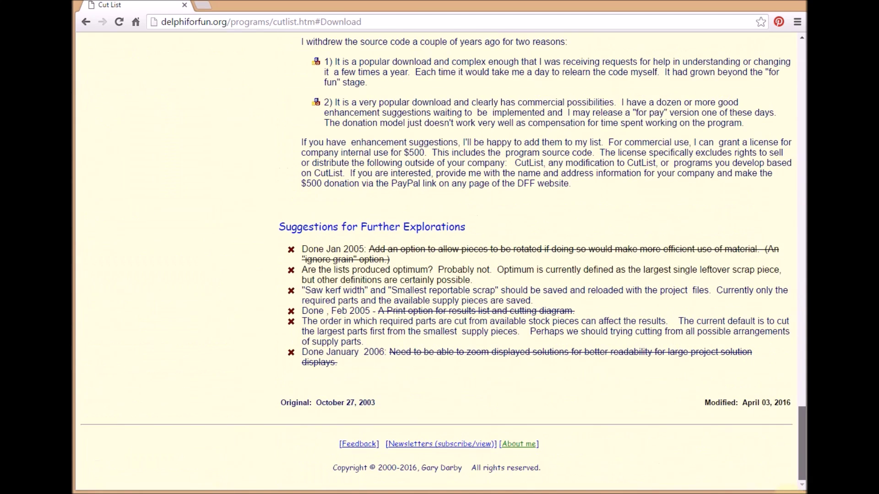
{"action": "scroll", "coordinate": [445, 188], "scroll_direction": "up", "scroll_amount": 3}
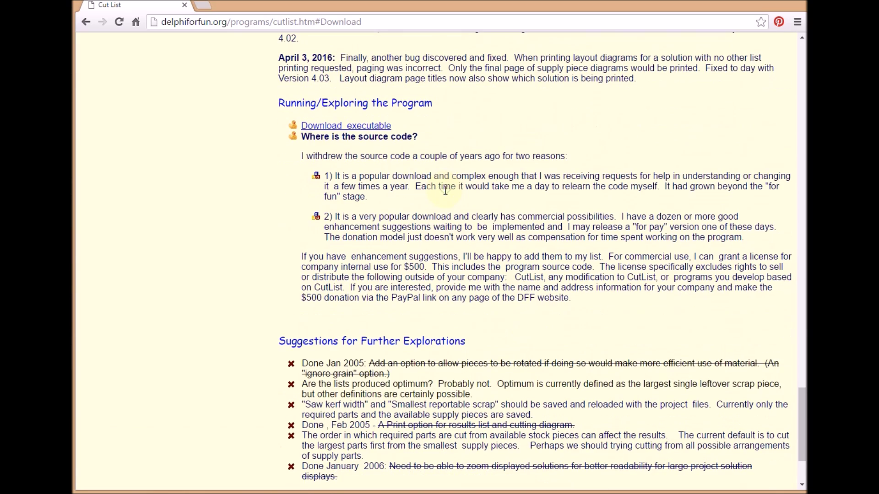
{"action": "left_click", "coordinate": [321, 133]}
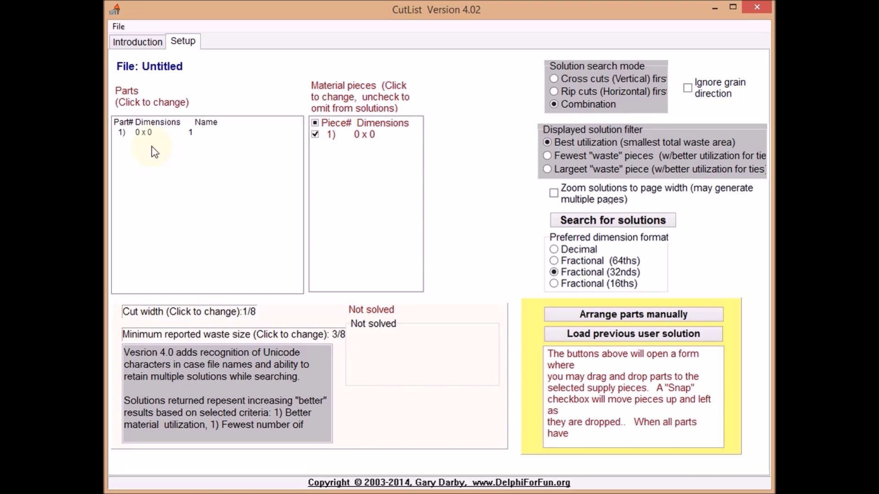
- Change the blank first part into a 12 x 14 'top shelf' part
{"action": "left_click", "coordinate": [147, 132]}
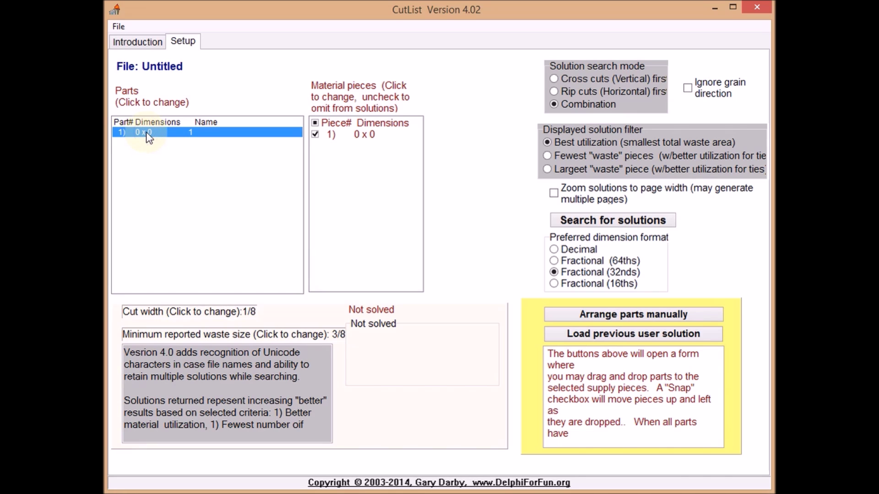
{"action": "right_click", "coordinate": [148, 137]}
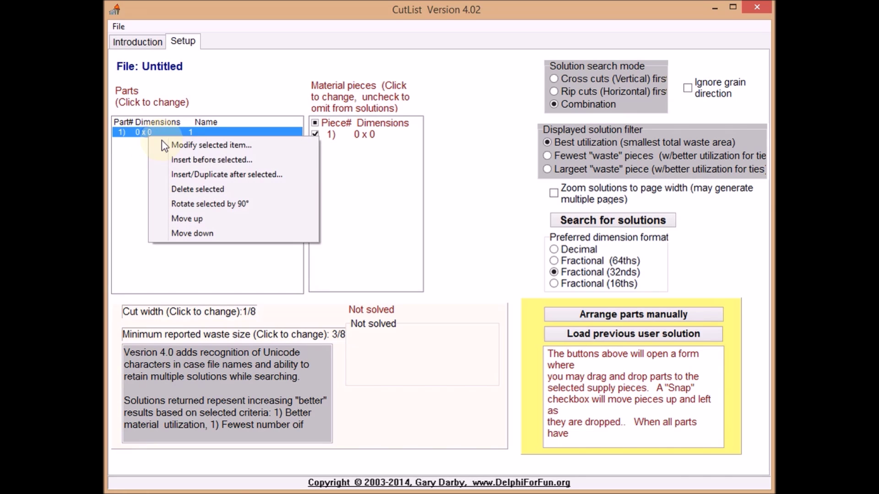
{"action": "left_click", "coordinate": [190, 146]}
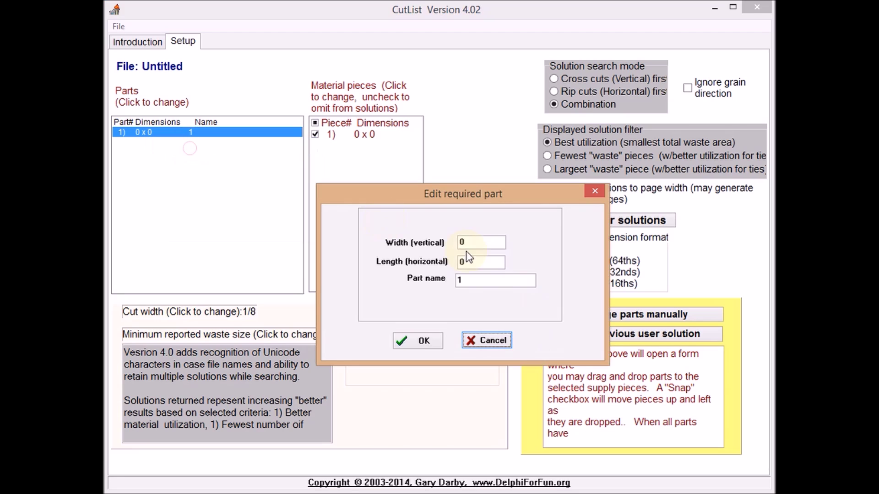
{"action": "type", "text": "12"}
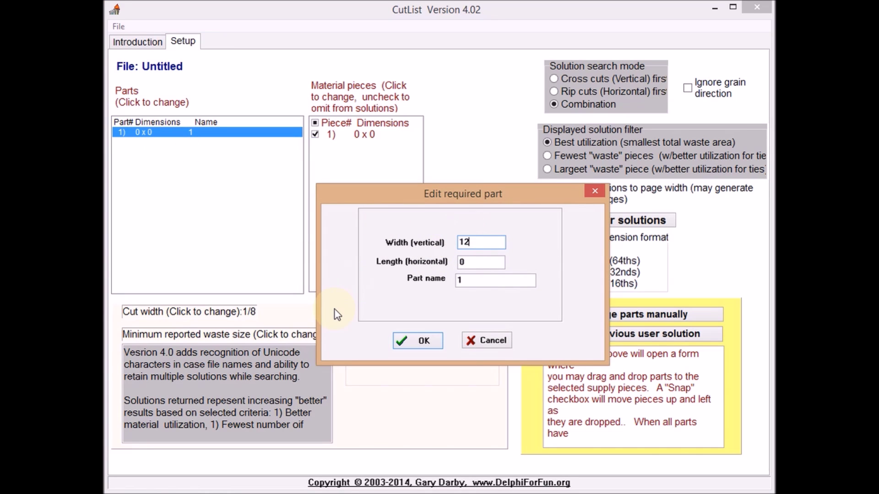
{"action": "key", "text": "Tab"}
{"action": "type", "text": "14"}
{"action": "key", "text": "Tab"}
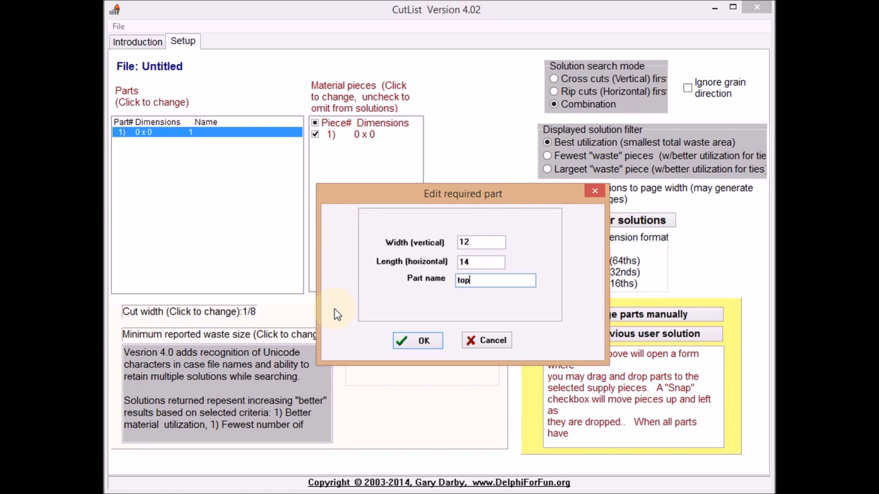
{"action": "type", "text": "top shelf"}
{"action": "left_click", "coordinate": [418, 341]}
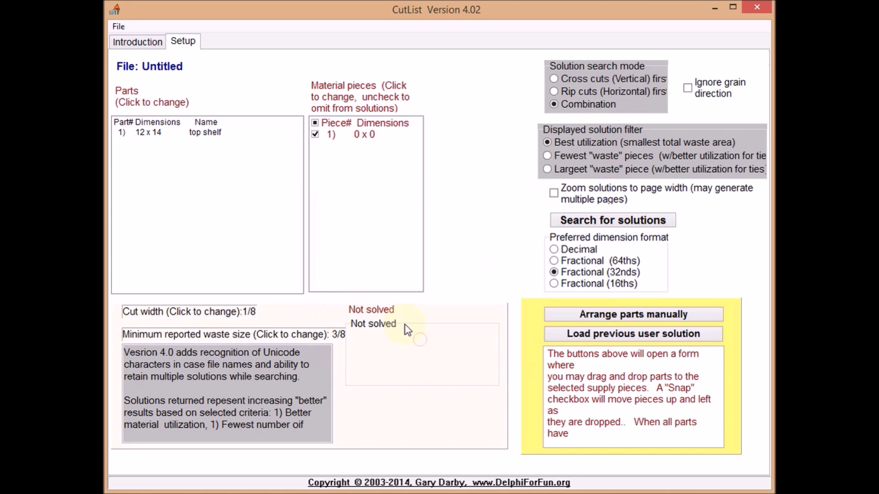
- Duplicate the top shelf part with 3 more copies, making four in total
{"action": "left_click", "coordinate": [201, 137]}
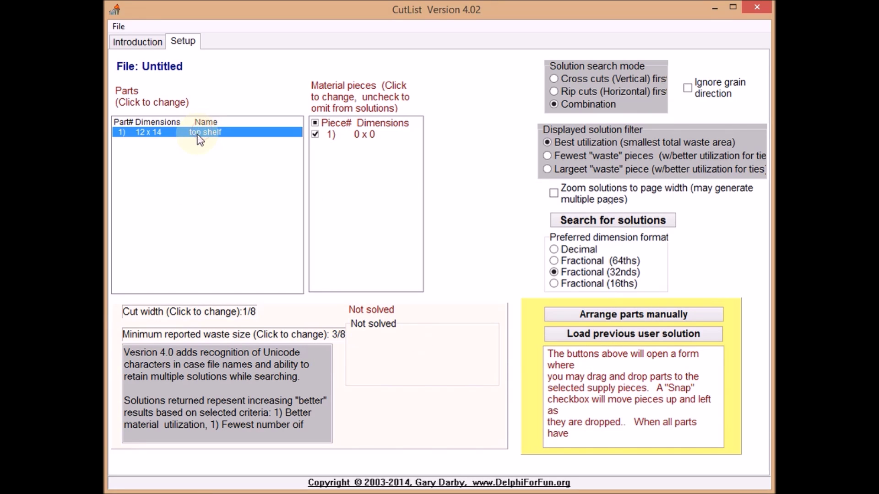
{"action": "right_click", "coordinate": [198, 133]}
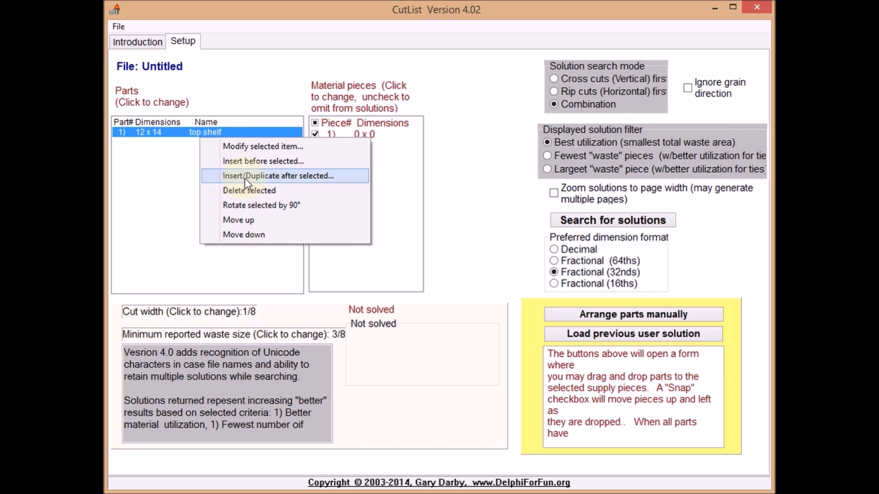
{"action": "left_click", "coordinate": [258, 176]}
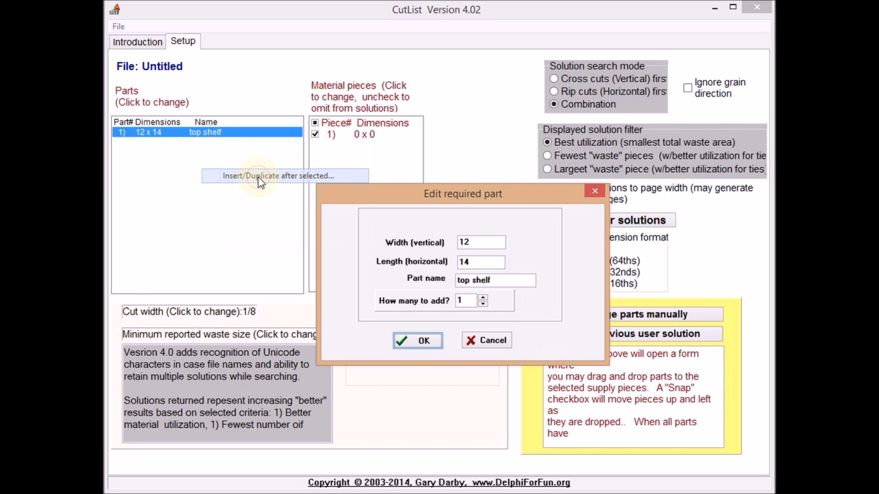
{"action": "left_click", "coordinate": [483, 298]}
{"action": "left_click", "coordinate": [482, 297]}
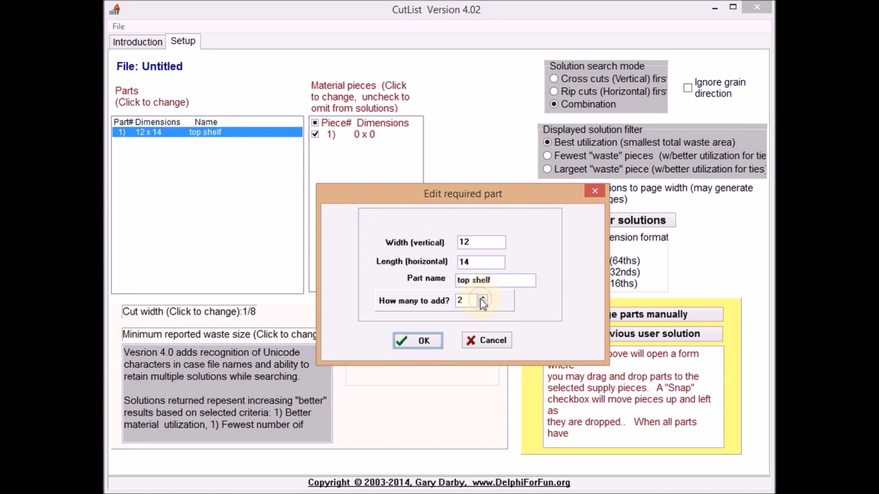
{"action": "left_click", "coordinate": [417, 342]}
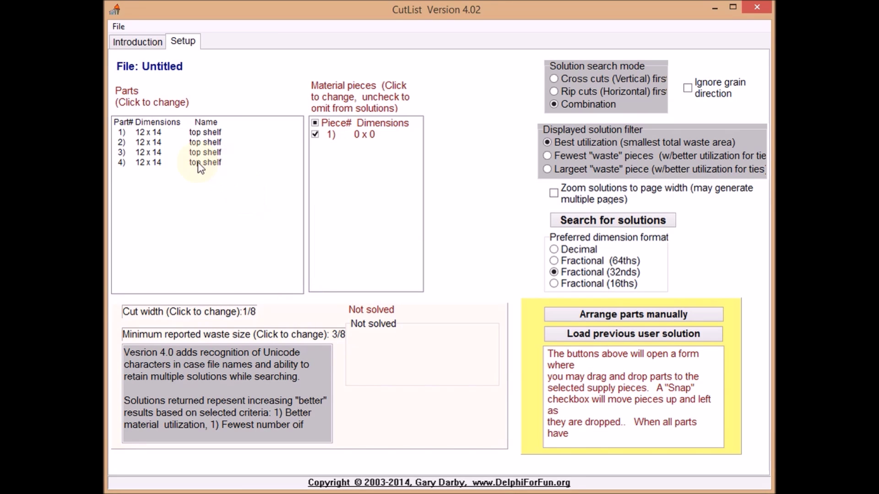
{"action": "left_click", "coordinate": [150, 134]}
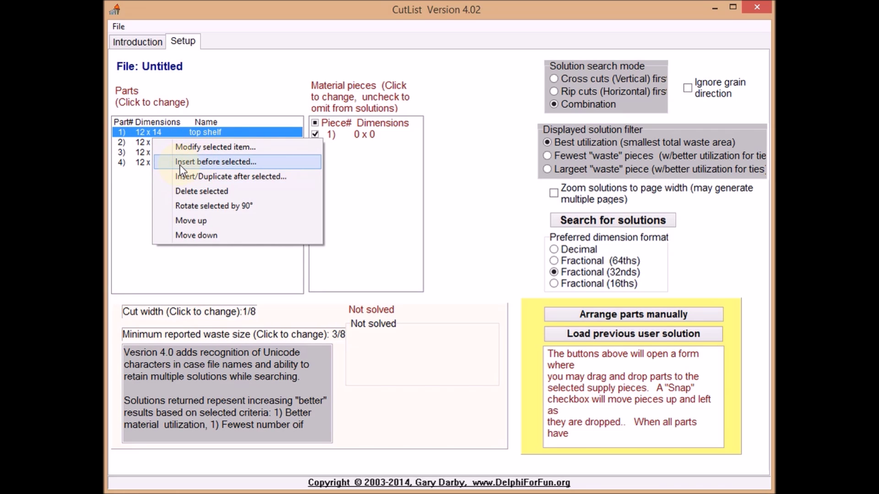
- Insert two 12 x 66 'div outside' parts before the first top shelf
{"action": "left_click", "coordinate": [218, 161]}
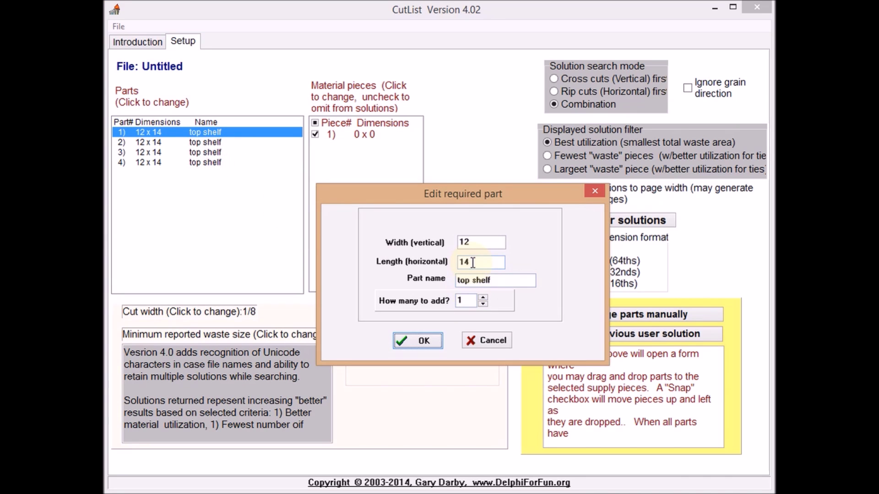
{"action": "left_click_drag", "start_coordinate": [473, 263], "coordinate": [442, 273]}
{"action": "type", "text": "66"}
{"action": "left_click_drag", "start_coordinate": [494, 280], "coordinate": [435, 279]}
{"action": "type", "text": "di"}
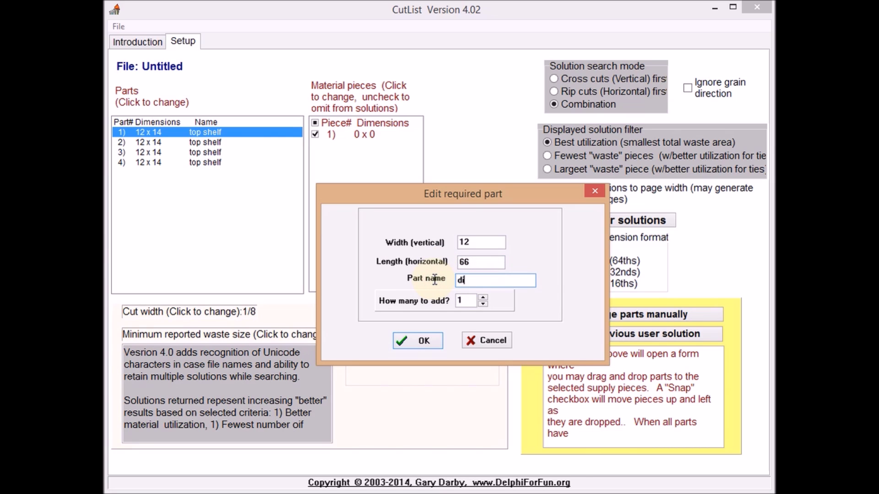
{"action": "type", "text": "v outside"}
{"action": "left_click", "coordinate": [483, 299]}
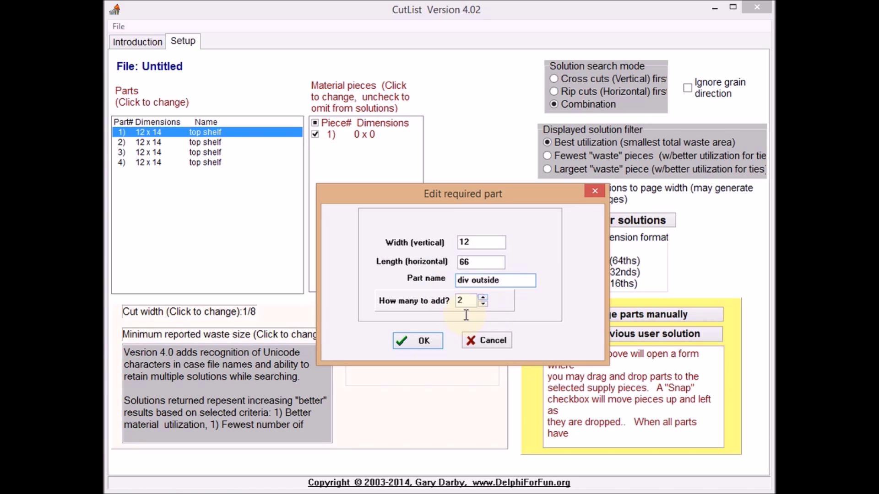
{"action": "left_click", "coordinate": [415, 341]}
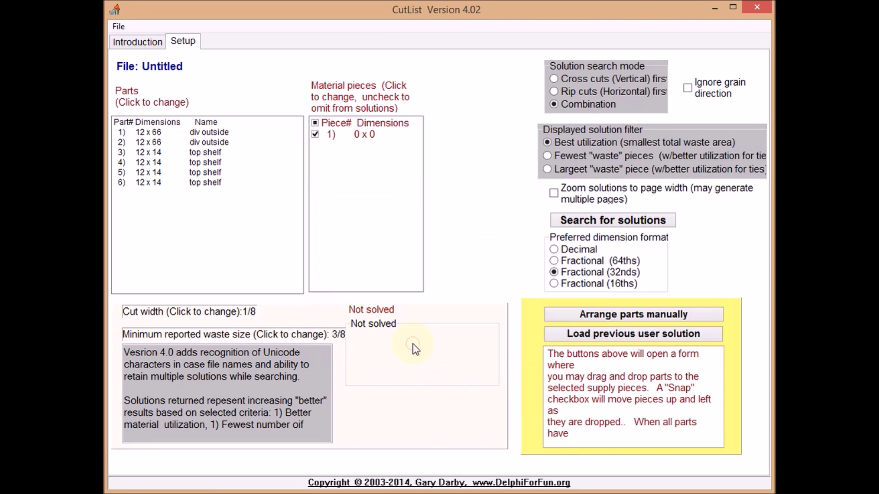
{"action": "left_click", "coordinate": [207, 131]}
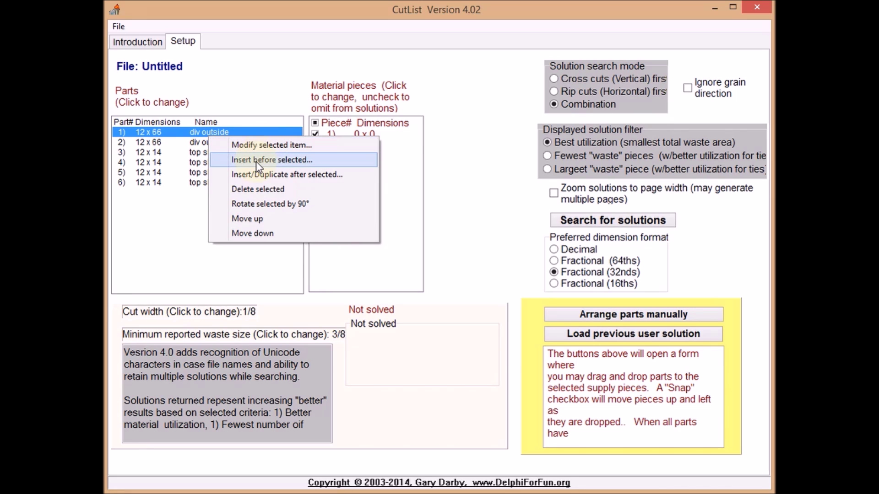
- Insert two 17 1/4 x 90 3/4 'bench top' parts ahead of the div outside parts
{"action": "left_click", "coordinate": [256, 160]}
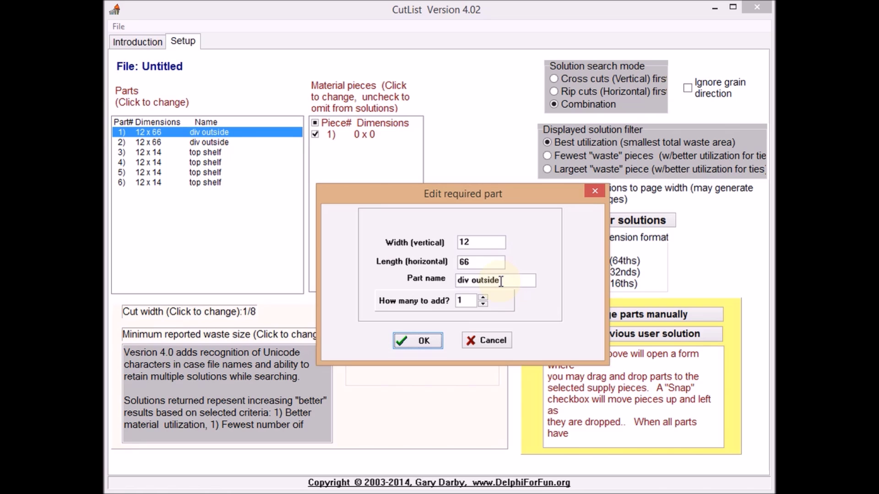
{"action": "left_click_drag", "start_coordinate": [501, 281], "coordinate": [449, 281]}
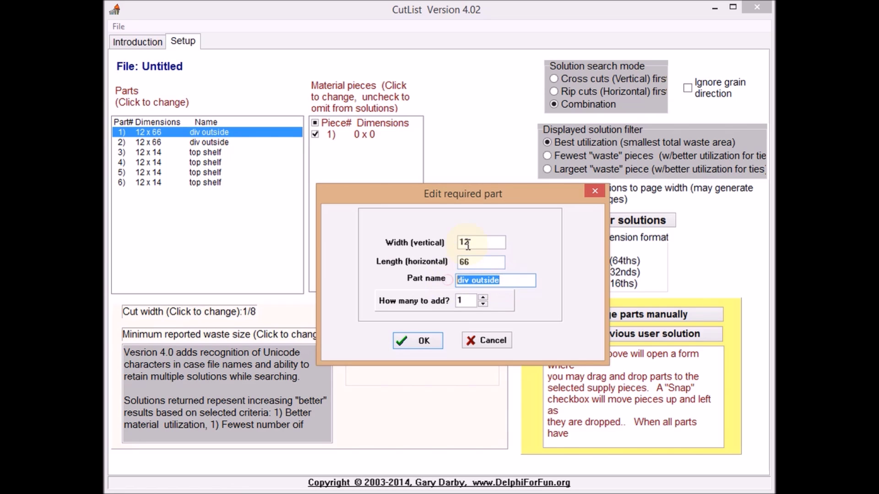
{"action": "left_click_drag", "start_coordinate": [471, 242], "coordinate": [451, 243]}
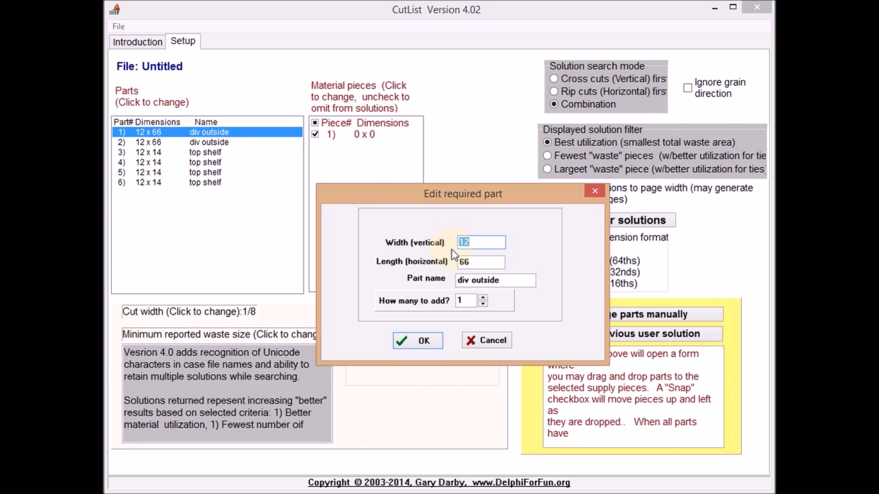
{"action": "type", "text": "1/4"}
{"action": "left_click_drag", "start_coordinate": [472, 262], "coordinate": [444, 264]}
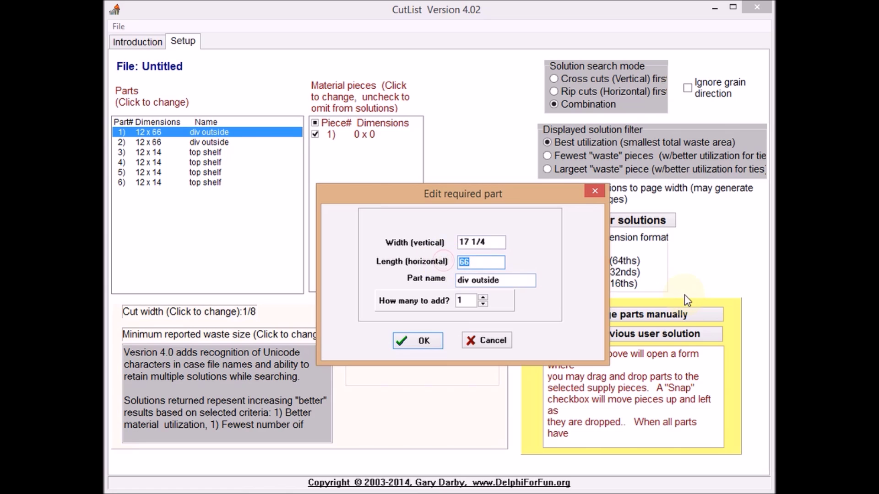
{"action": "type", "text": "90 3/4"}
{"action": "left_click_drag", "start_coordinate": [496, 284], "coordinate": [437, 279]}
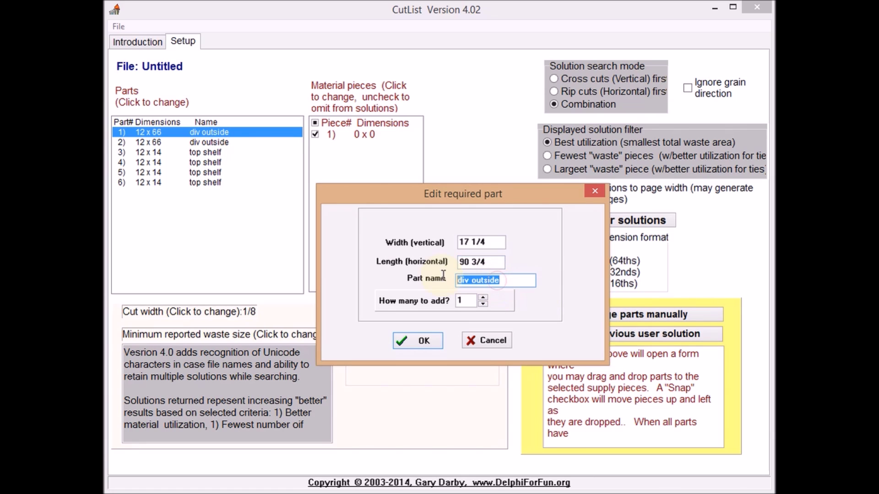
{"action": "type", "text": "bench top"}
{"action": "left_click", "coordinate": [483, 297]}
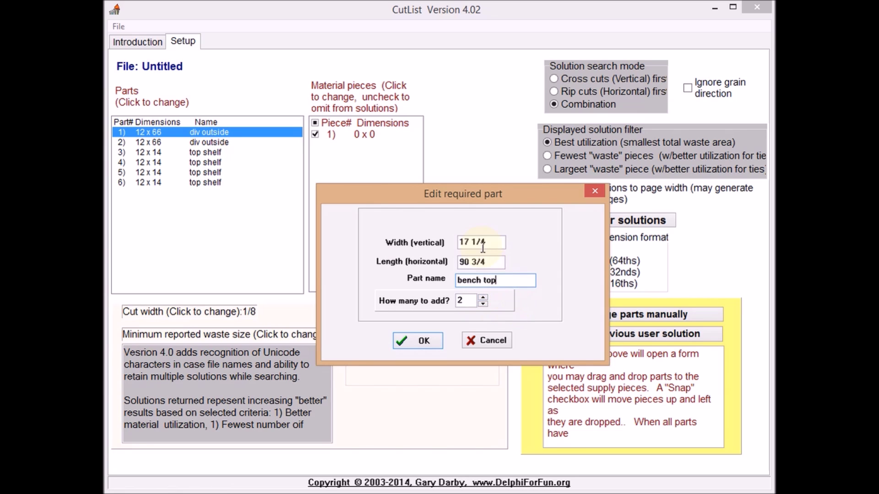
{"action": "left_click_drag", "start_coordinate": [469, 189], "coordinate": [392, 190]}
{"action": "left_click", "coordinate": [346, 344]}
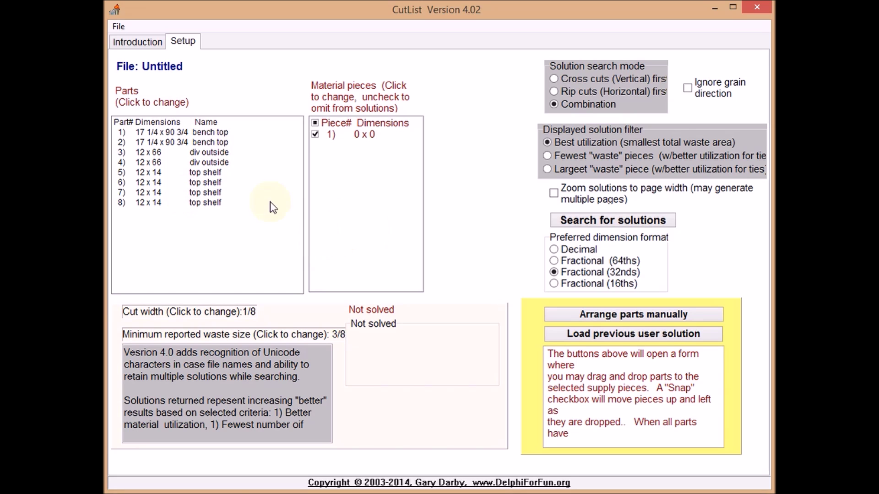
- Resize material piece 1 from 0 x 0 to a 48 x 96 sheet
{"action": "right_click", "coordinate": [368, 136]}
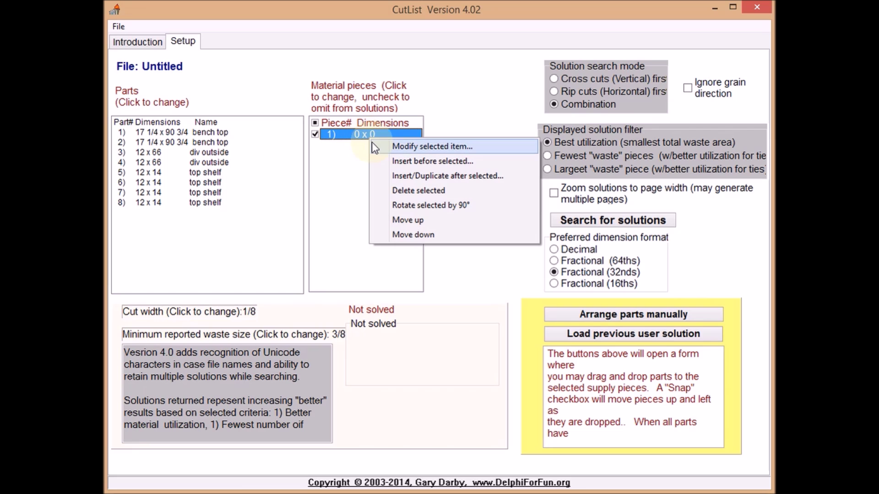
{"action": "left_click", "coordinate": [402, 147]}
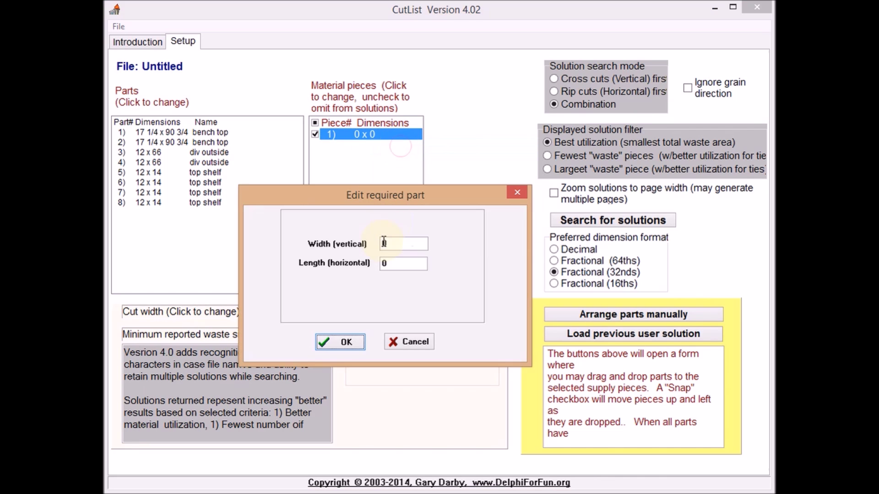
{"action": "type", "text": "48"}
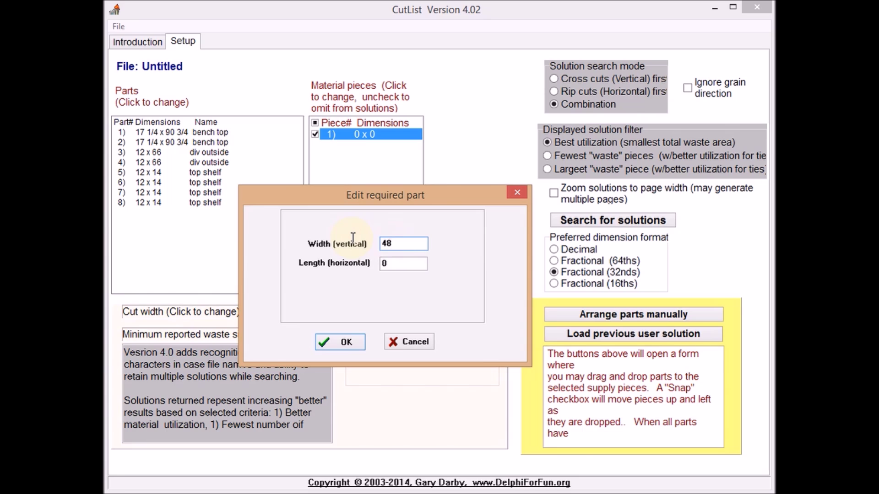
{"action": "key", "text": "Tab"}
{"action": "type", "text": "9"}
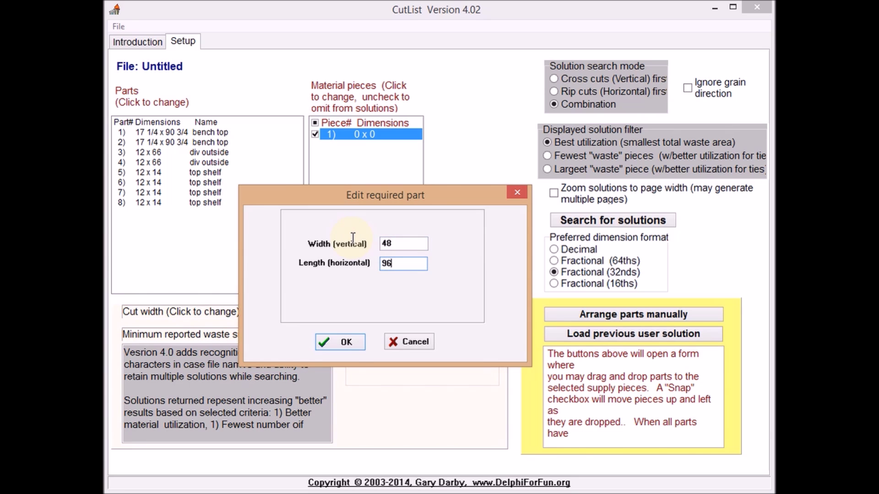
{"action": "type", "text": "6"}
{"action": "left_click", "coordinate": [344, 342]}
- Insert three more 48 x 96 sheets before the first one
{"action": "right_click", "coordinate": [366, 140]}
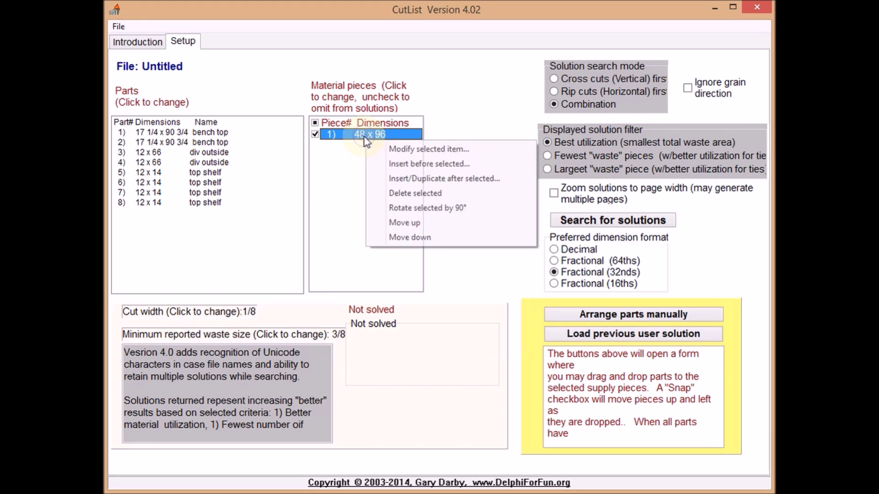
{"action": "key", "text": "Escape"}
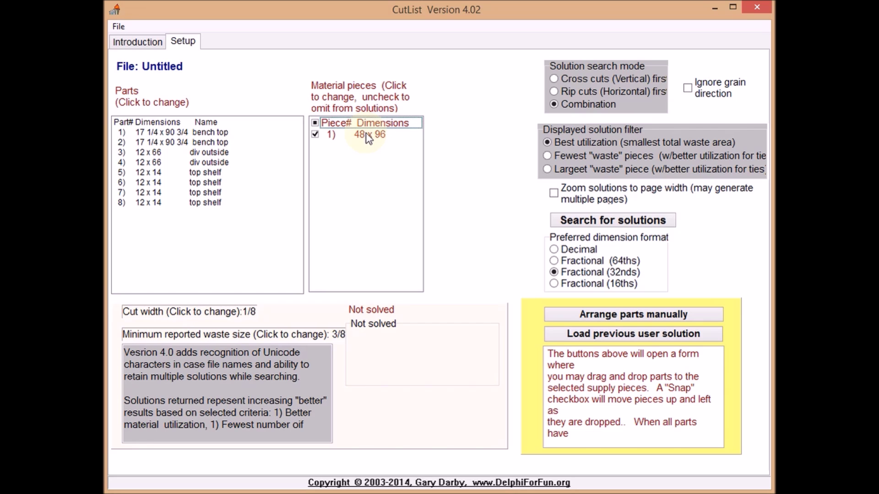
{"action": "left_click", "coordinate": [370, 139]}
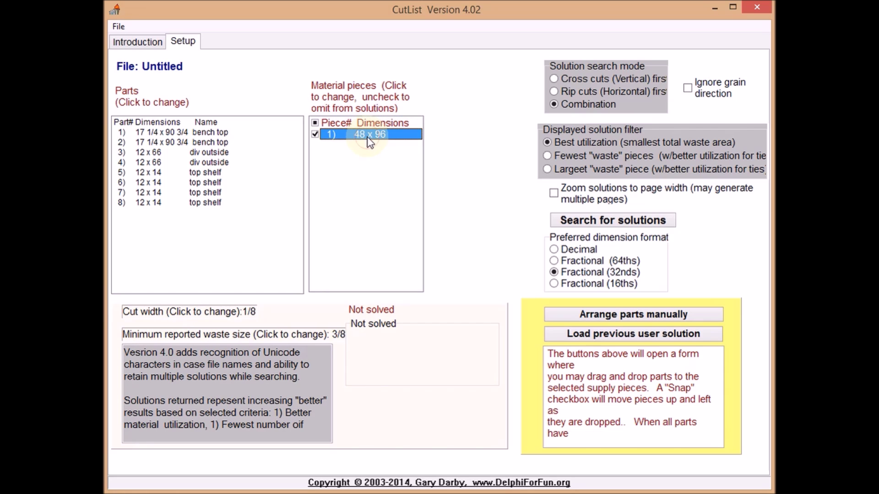
{"action": "right_click", "coordinate": [370, 142]}
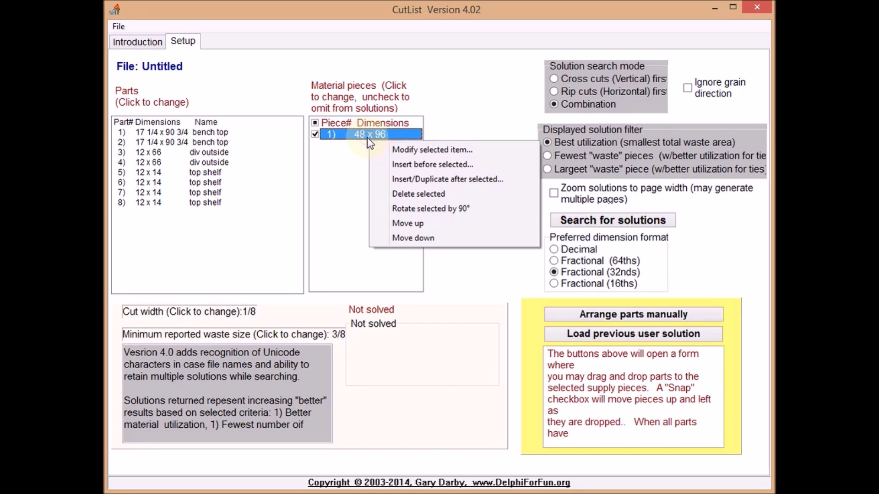
{"action": "left_click", "coordinate": [395, 165]}
{"action": "left_click", "coordinate": [405, 298]}
{"action": "left_click", "coordinate": [405, 299]}
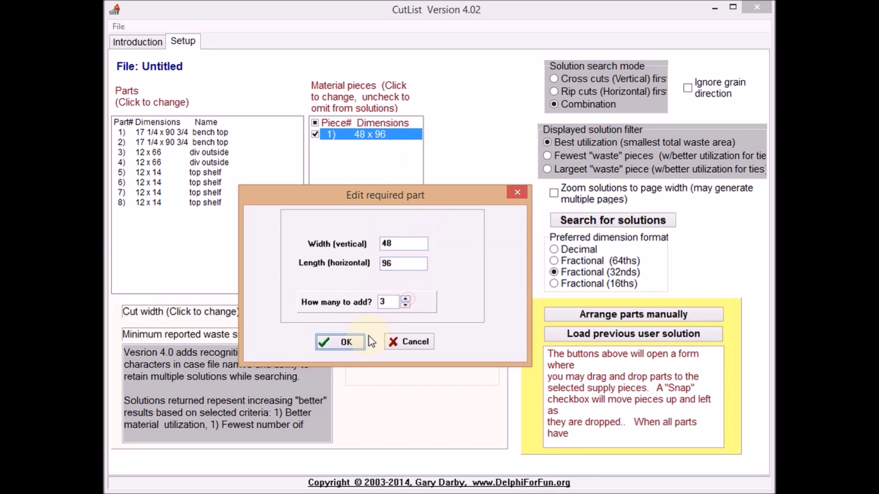
{"action": "left_click", "coordinate": [341, 342]}
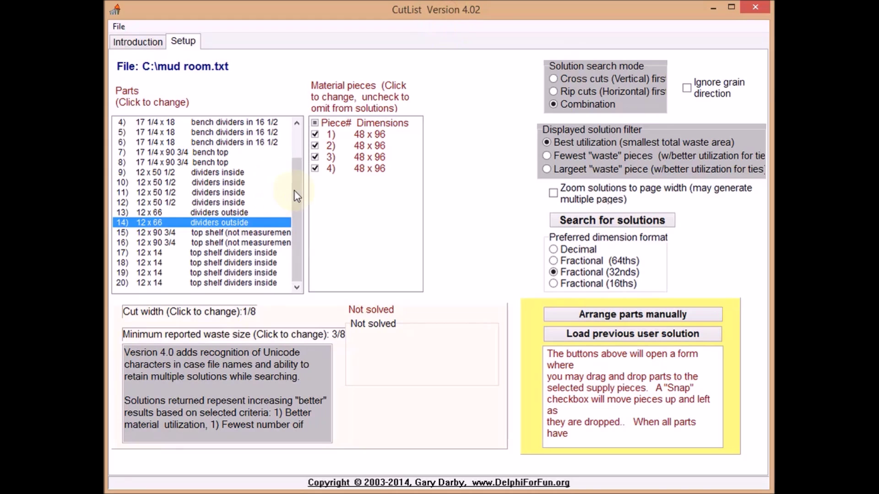
{"action": "scroll", "coordinate": [295, 196], "scroll_direction": "up", "scroll_amount": 2}
{"action": "left_click", "coordinate": [148, 134]}
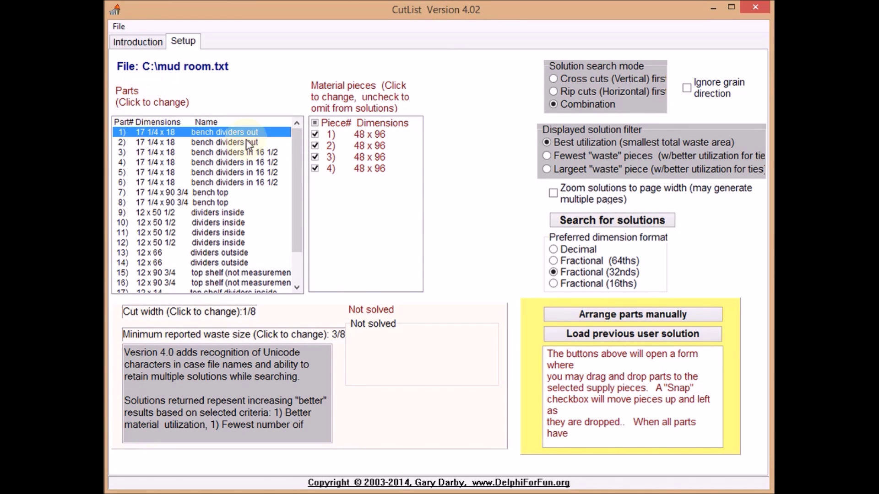
{"action": "left_click_drag", "start_coordinate": [298, 147], "coordinate": [295, 245]}
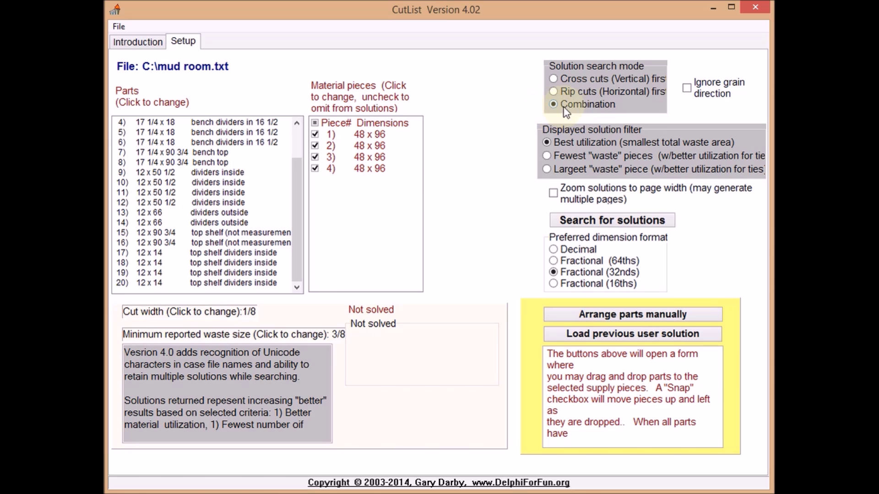
{"action": "left_click", "coordinate": [701, 93]}
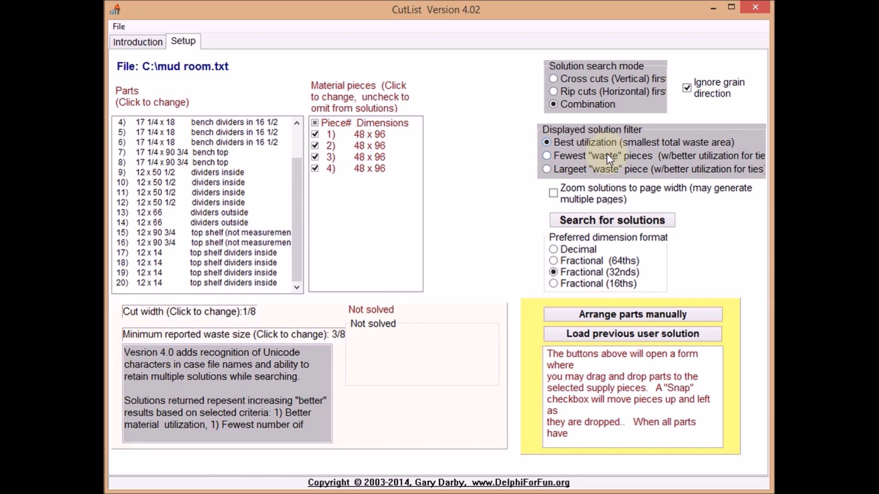
- Start the search for cutting solutions for the mud room parts
{"action": "left_click", "coordinate": [573, 225]}
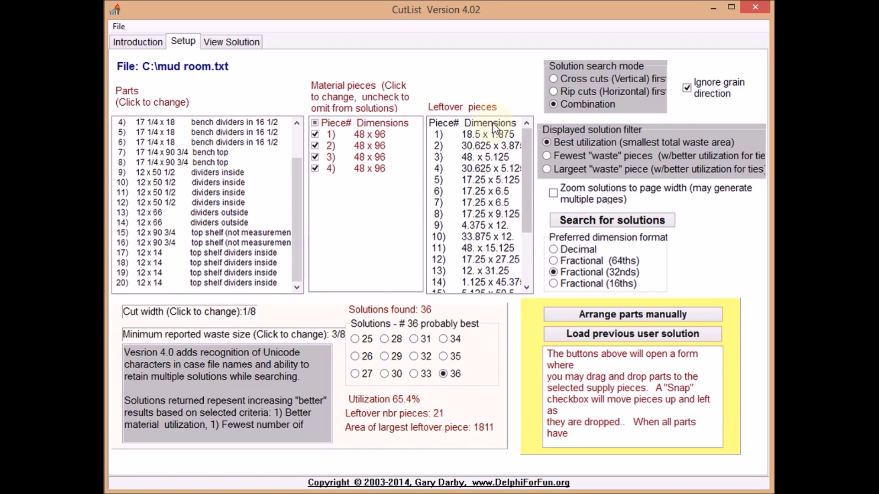
- Show the cutting diagrams of best solution #36 on the View Solution tab
{"action": "left_click", "coordinate": [225, 44]}
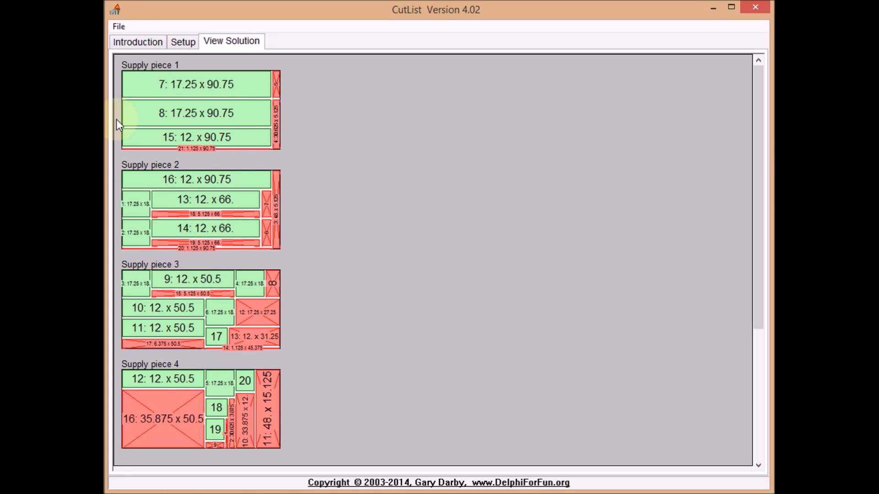
- Open the File menu to reach the print command
{"action": "left_click", "coordinate": [123, 26]}
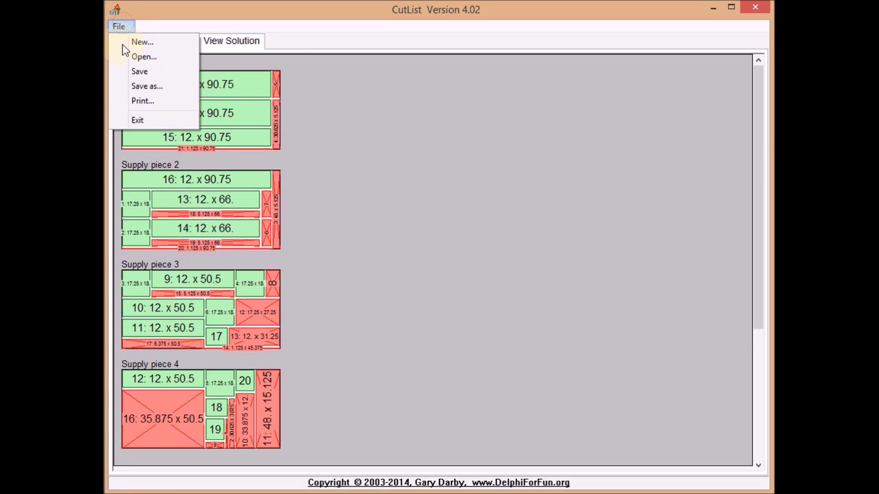
- Print the required parts, supply pieces and layout diagram for solution #36
{"action": "left_click", "coordinate": [144, 102]}
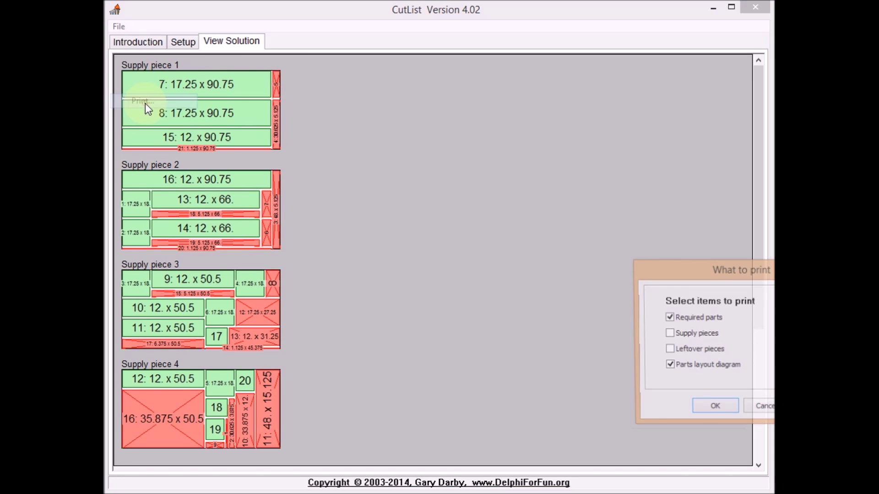
{"action": "left_click_drag", "start_coordinate": [626, 245], "coordinate": [479, 168]}
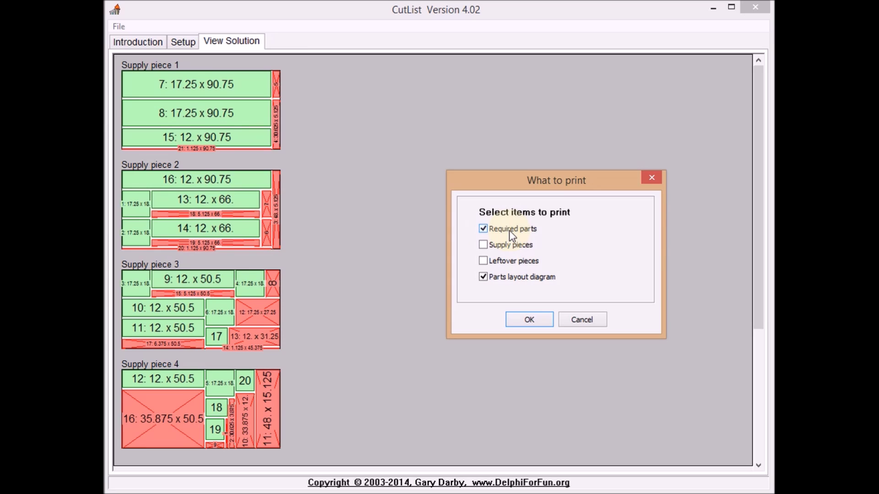
{"action": "left_click", "coordinate": [484, 246]}
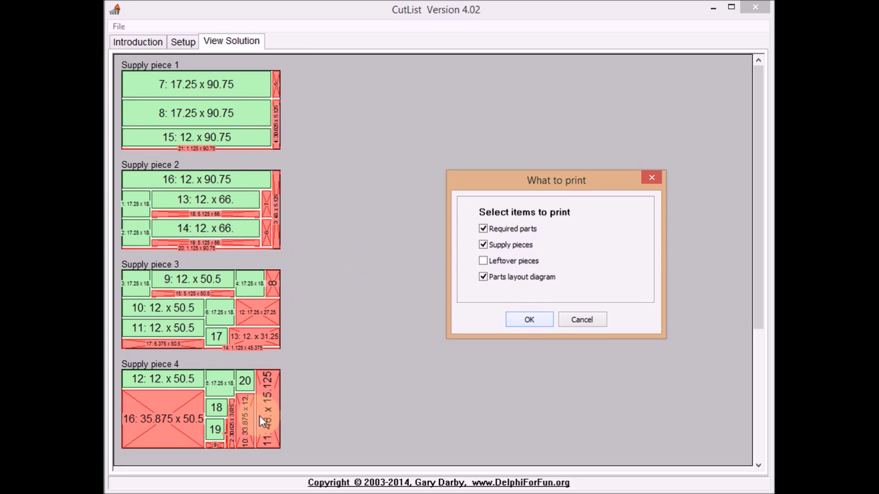
{"action": "left_click", "coordinate": [535, 320]}
{"action": "left_click", "coordinate": [216, 46]}
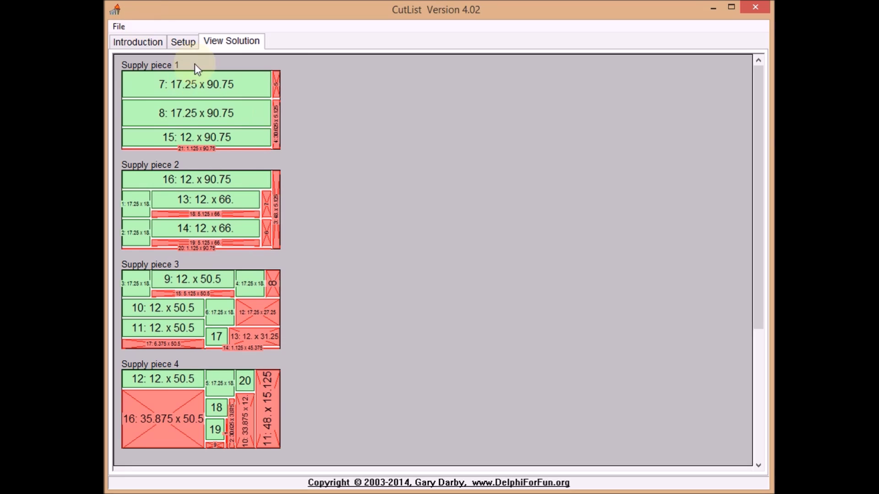
- Open the manual cutting-diagram arranger and place board 1 on Supply piece 1
{"action": "left_click", "coordinate": [183, 42]}
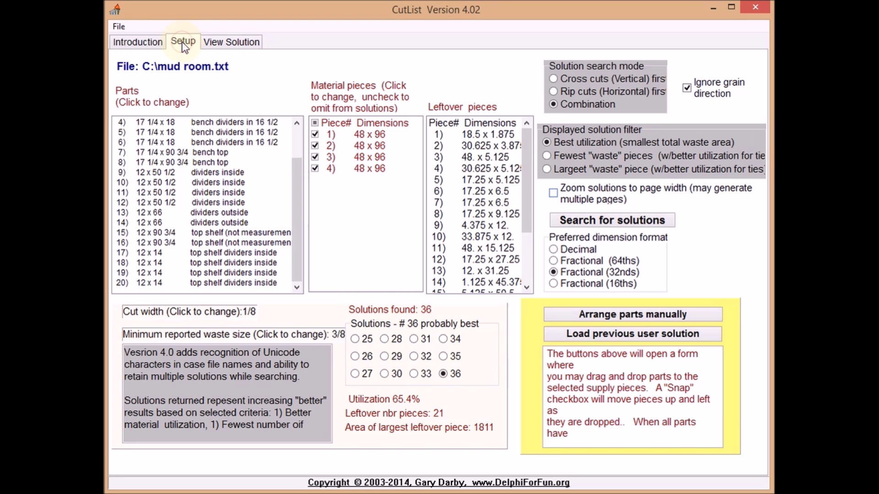
{"action": "left_click", "coordinate": [592, 319]}
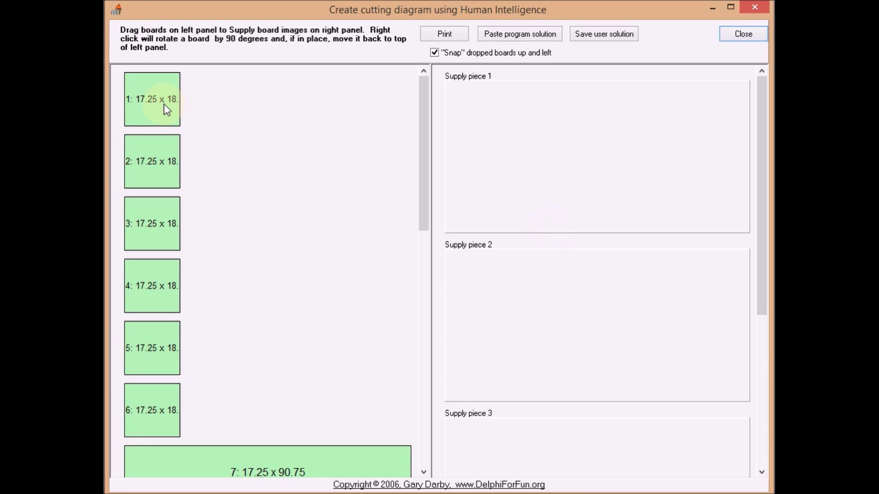
{"action": "left_click_drag", "start_coordinate": [158, 100], "coordinate": [483, 113]}
{"action": "left_click", "coordinate": [432, 52]}
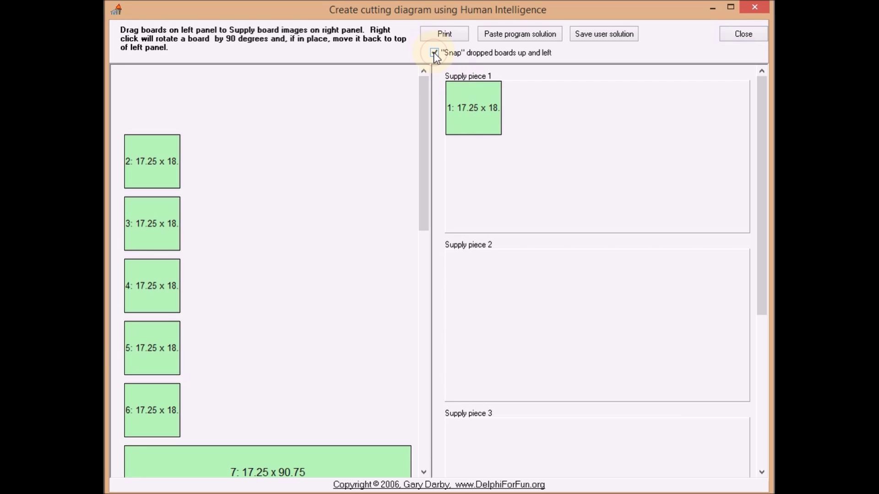
{"action": "left_click", "coordinate": [433, 52]}
- Line up boards 2–5 beside board 1, put board 7 beneath, and test rotating board 6
{"action": "left_click_drag", "start_coordinate": [154, 156], "coordinate": [554, 169]}
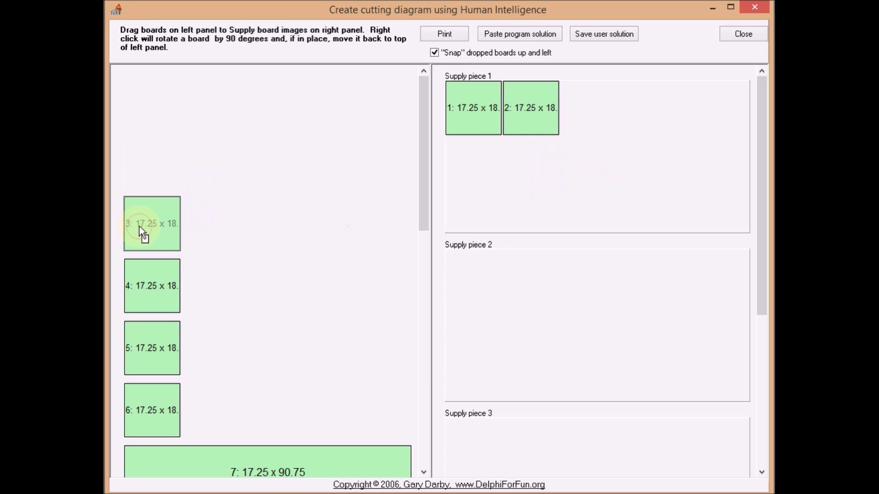
{"action": "left_click_drag", "start_coordinate": [141, 235], "coordinate": [629, 182]}
{"action": "left_click_drag", "start_coordinate": [151, 286], "coordinate": [645, 108]}
{"action": "left_click_drag", "start_coordinate": [151, 348], "coordinate": [703, 108]}
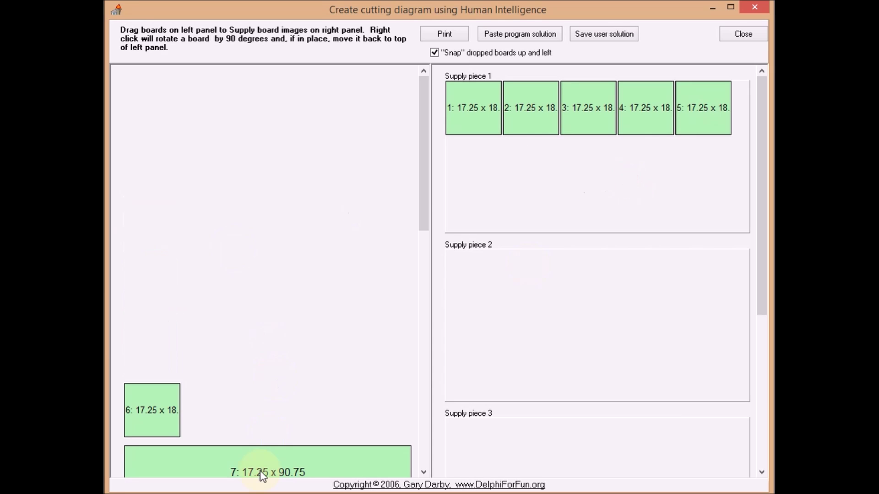
{"action": "left_click_drag", "start_coordinate": [261, 473], "coordinate": [583, 167]}
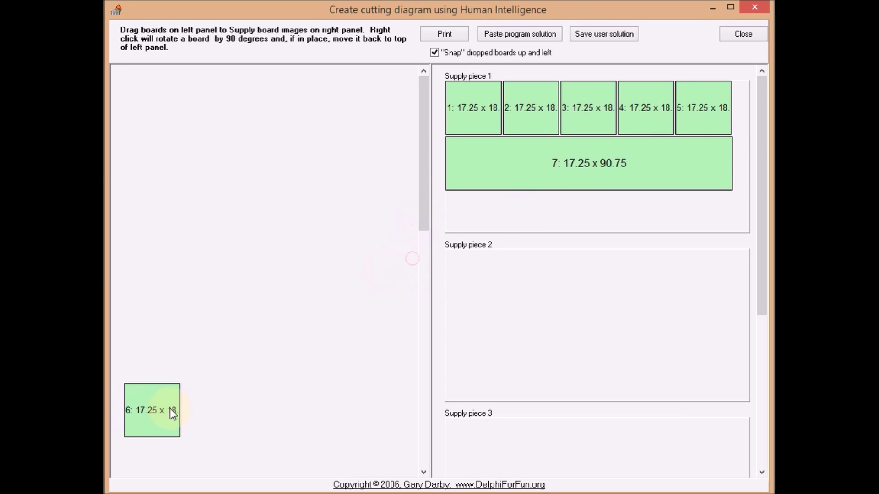
{"action": "right_click", "coordinate": [150, 417]}
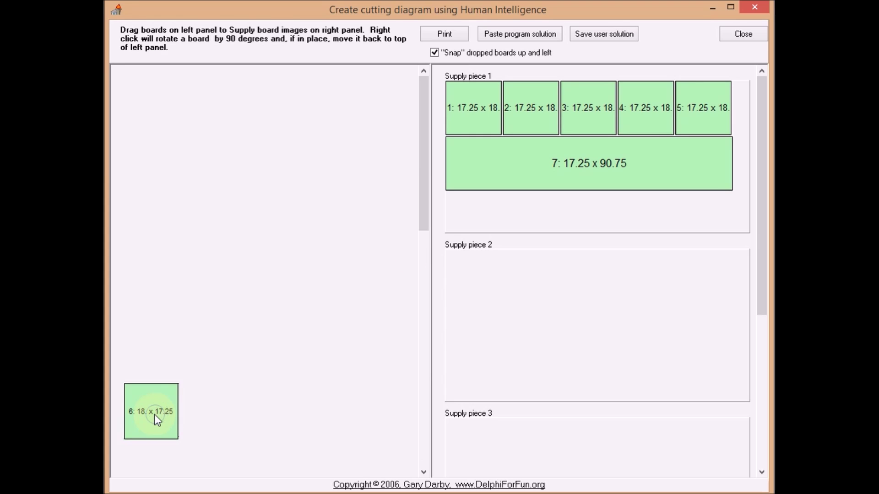
{"action": "right_click", "coordinate": [155, 415]}
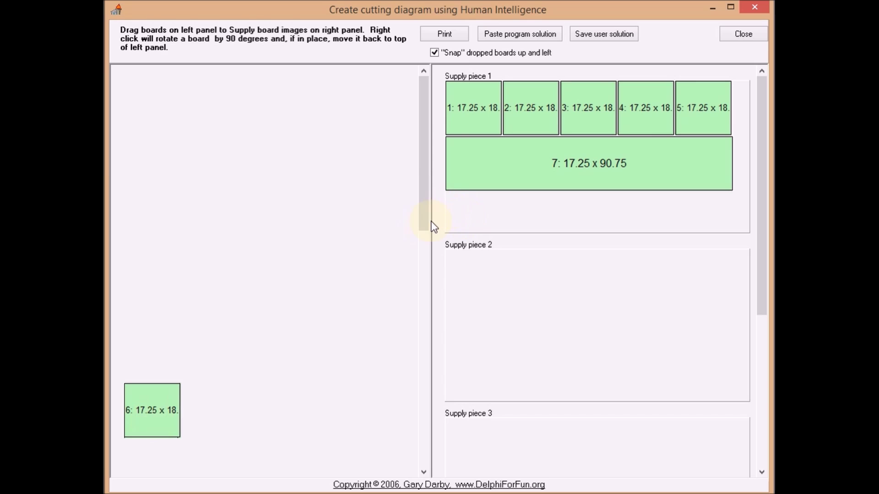
- Place board 12 horizontally on Supply piece 2, with board 13 below it
{"action": "left_click_drag", "start_coordinate": [420, 226], "coordinate": [421, 394]}
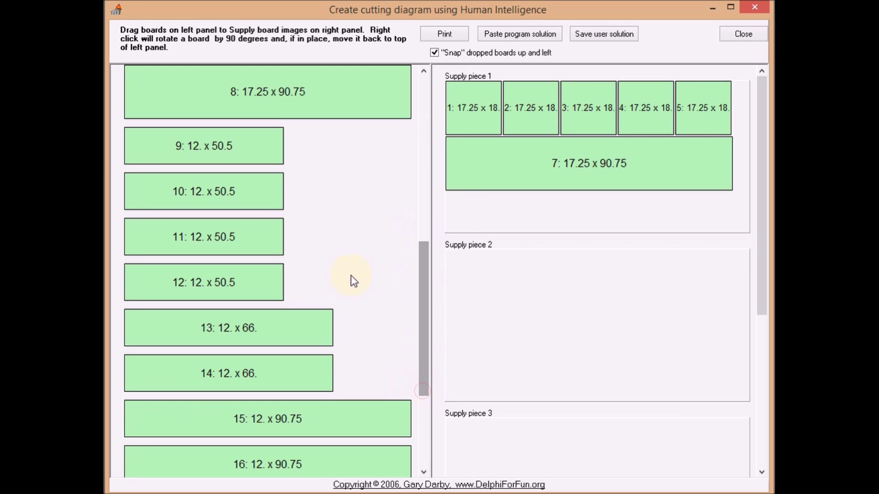
{"action": "right_click", "coordinate": [213, 281]}
{"action": "left_click_drag", "start_coordinate": [144, 286], "coordinate": [471, 260]}
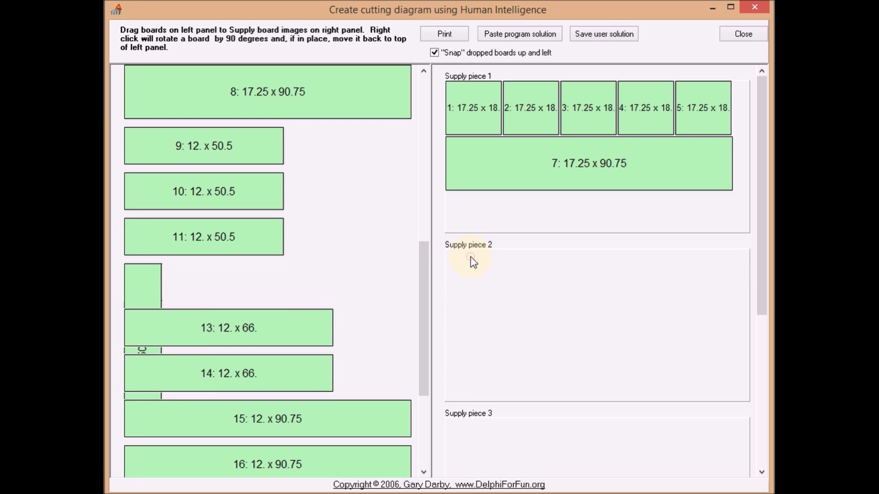
{"action": "right_click", "coordinate": [135, 295]}
{"action": "left_click_drag", "start_coordinate": [163, 289], "coordinate": [590, 273]}
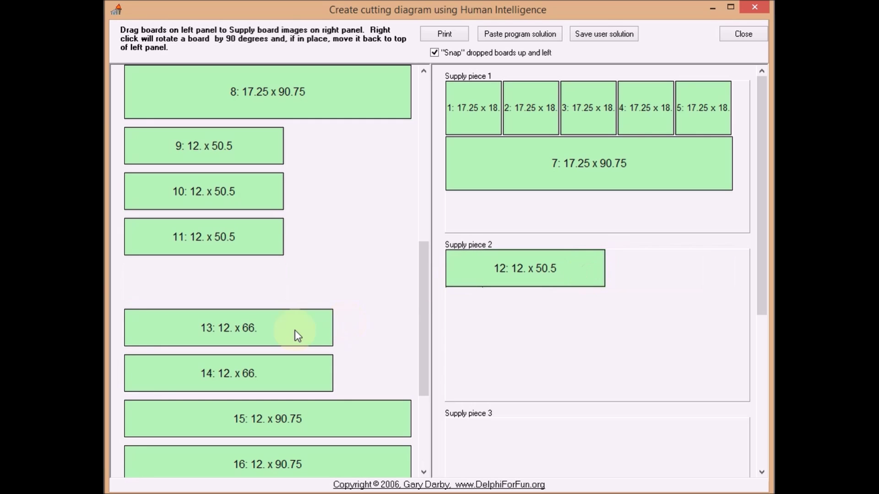
{"action": "left_click_drag", "start_coordinate": [294, 331], "coordinate": [641, 347]}
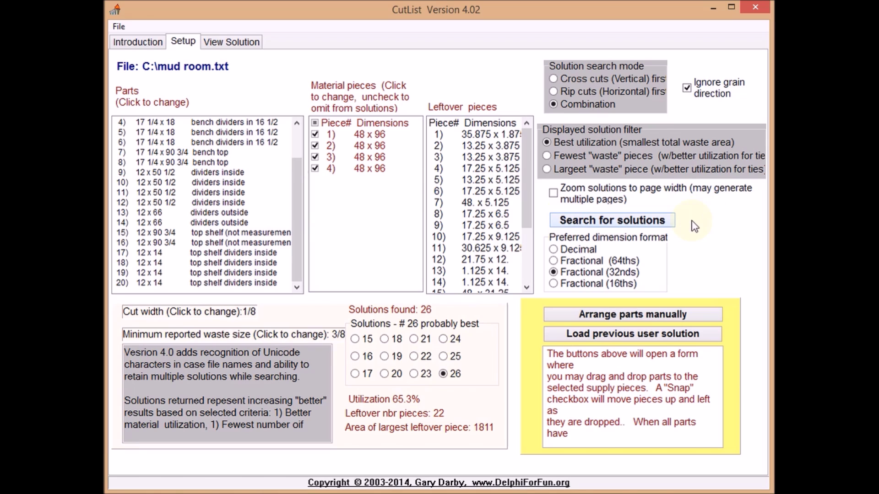
- Rerun the cutting-solution search, stop it at 32 solutions, and go back to Setup
{"action": "left_click", "coordinate": [653, 223]}
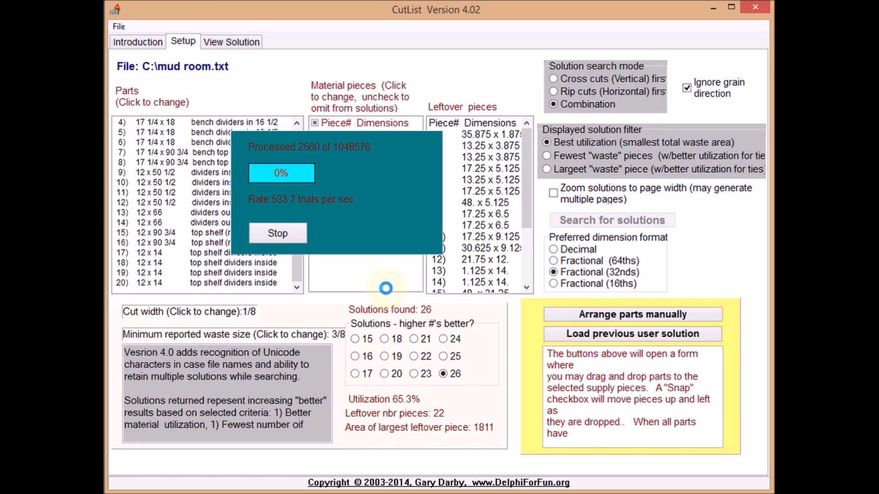
{"action": "left_click", "coordinate": [275, 229]}
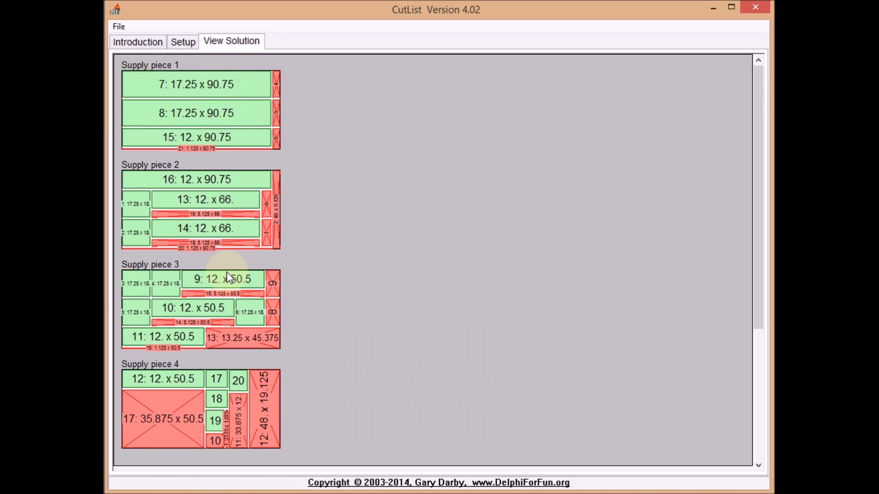
{"action": "left_click", "coordinate": [178, 41]}
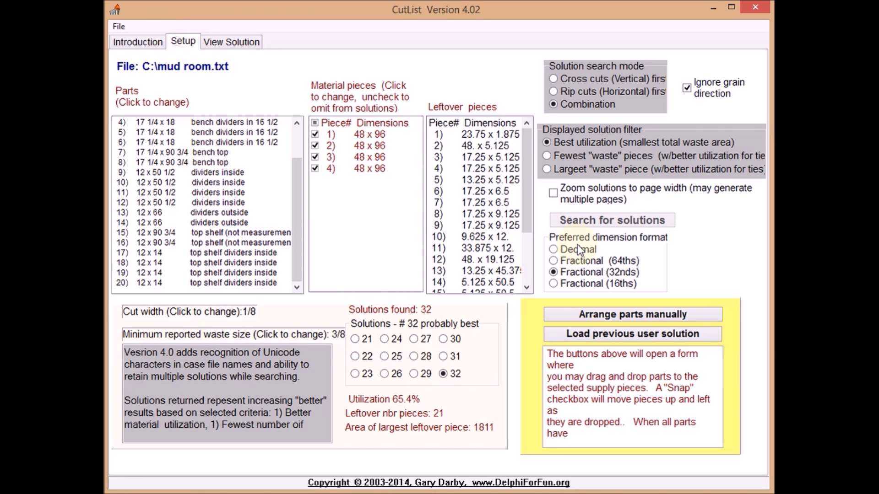
- Paste the program's solution into a manual layout and move boards 18 and 19 into Supply piece 3
{"action": "left_click", "coordinate": [612, 316]}
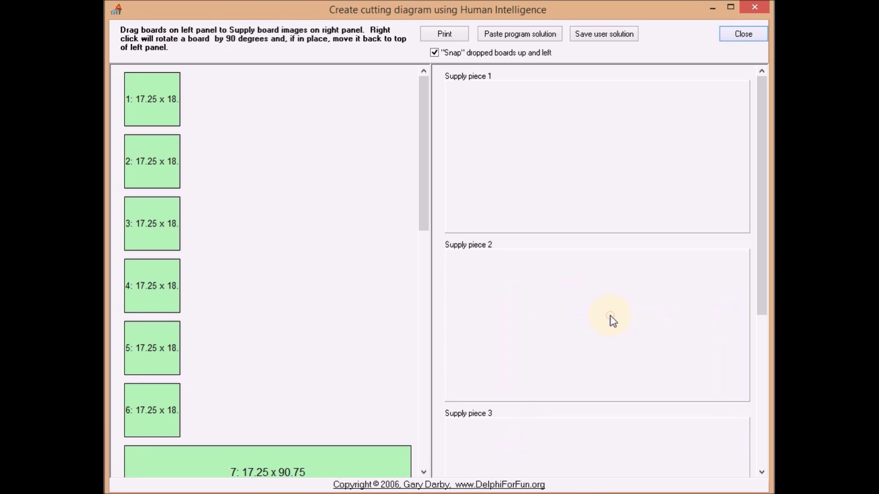
{"action": "left_click", "coordinate": [508, 34]}
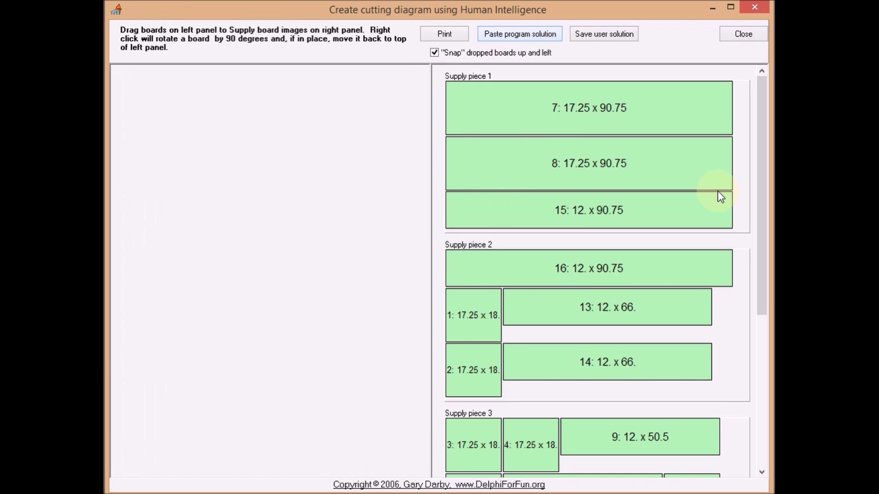
{"action": "left_click_drag", "start_coordinate": [761, 158], "coordinate": [760, 336]}
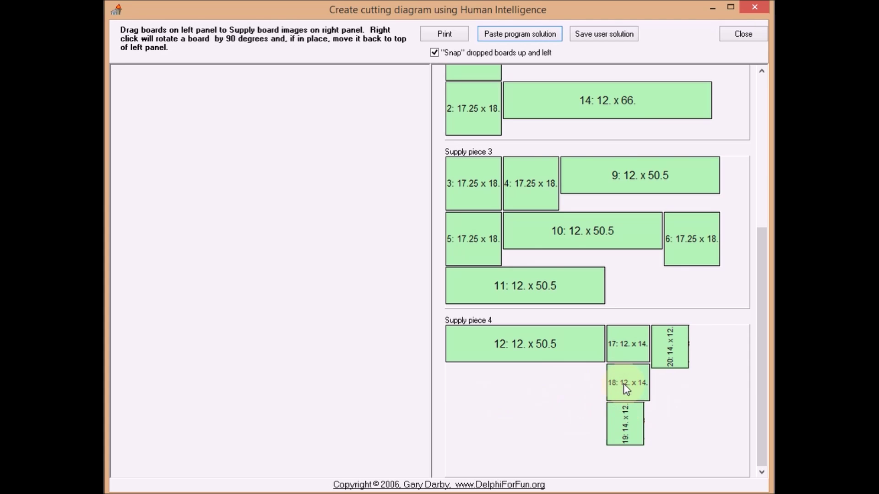
{"action": "left_click_drag", "start_coordinate": [625, 383], "coordinate": [628, 286]}
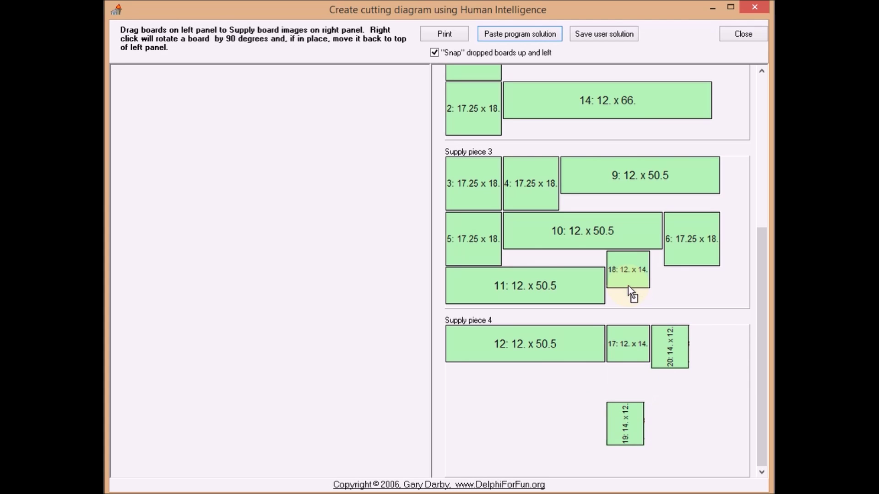
{"action": "left_click_drag", "start_coordinate": [621, 418], "coordinate": [689, 282]}
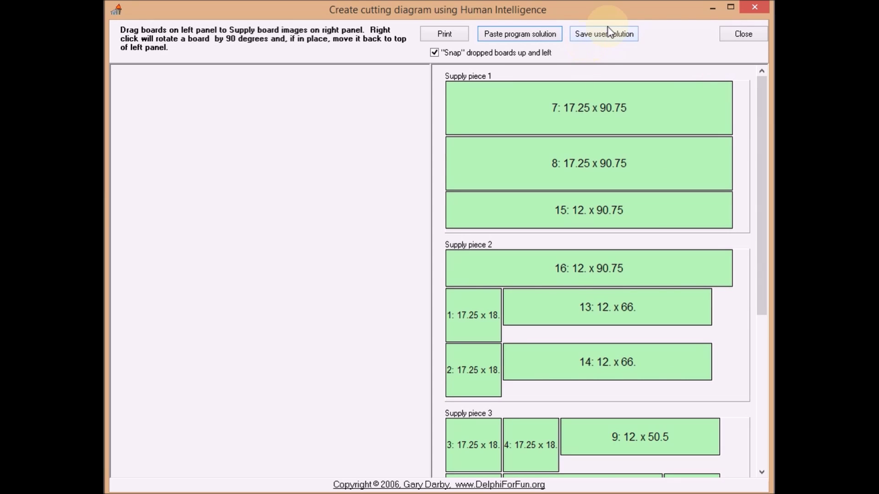
- Close the manual cutting diagram, answering the save-user-positions prompt
{"action": "left_click", "coordinate": [743, 40]}
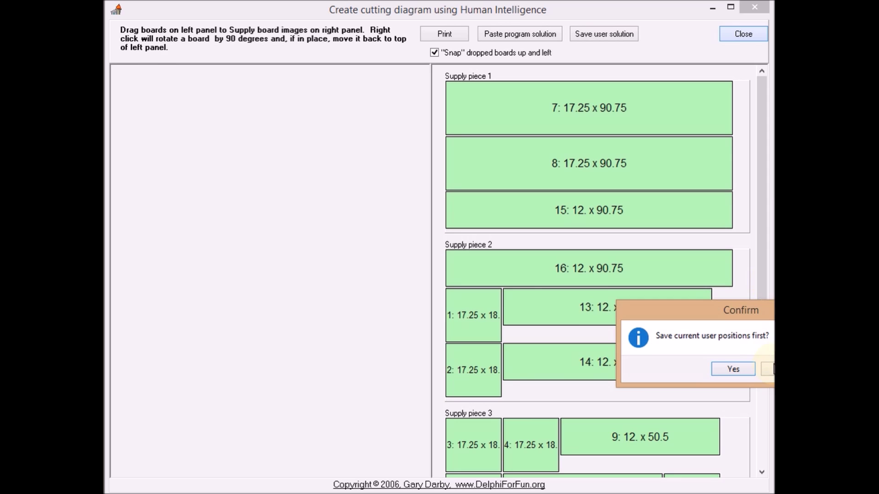
{"action": "left_click", "coordinate": [772, 368]}
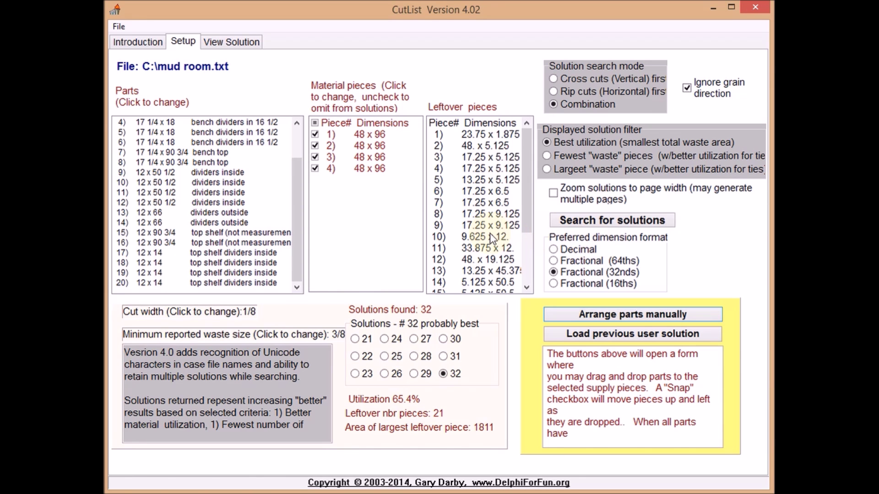